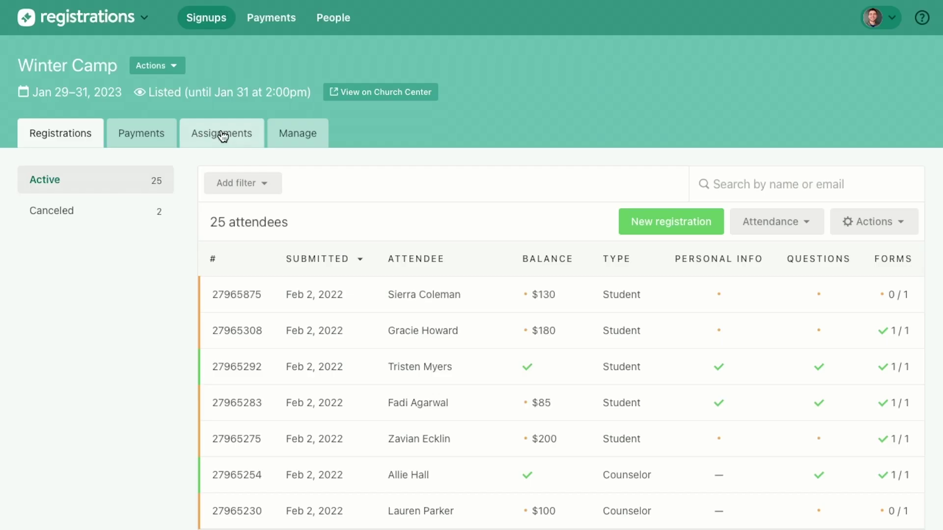
Open the Winter Camp assignments and select the Transportation assignment type
{"action": "left_click", "coordinate": [188, 224]}
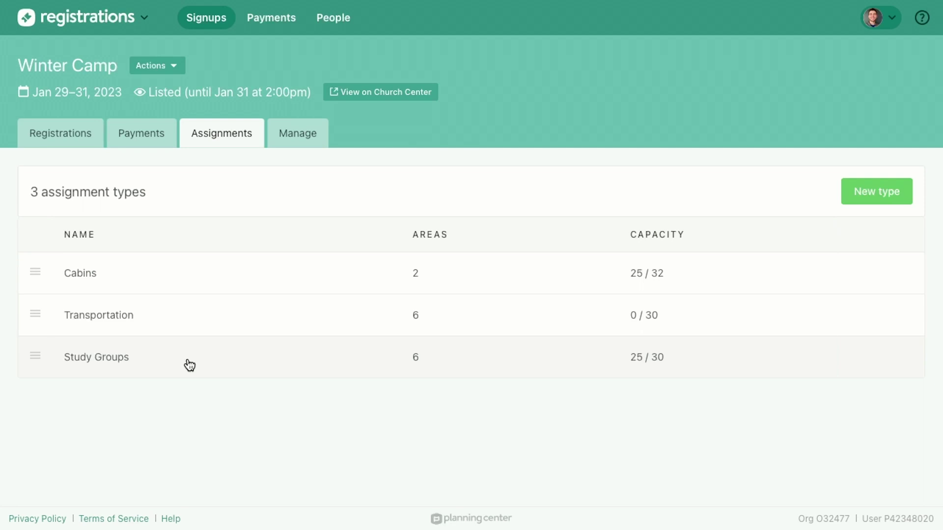
{"action": "left_click", "coordinate": [192, 324]}
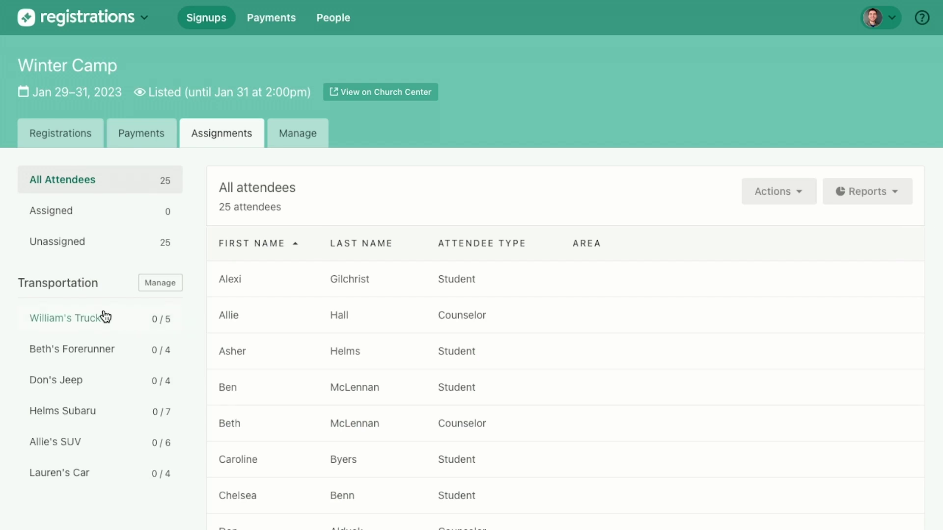
Scroll through the 25 unassigned attendees and the six empty vehicles with their capacities
{"action": "scroll", "coordinate": [105, 317], "scroll_direction": "down", "scroll_amount": 1}
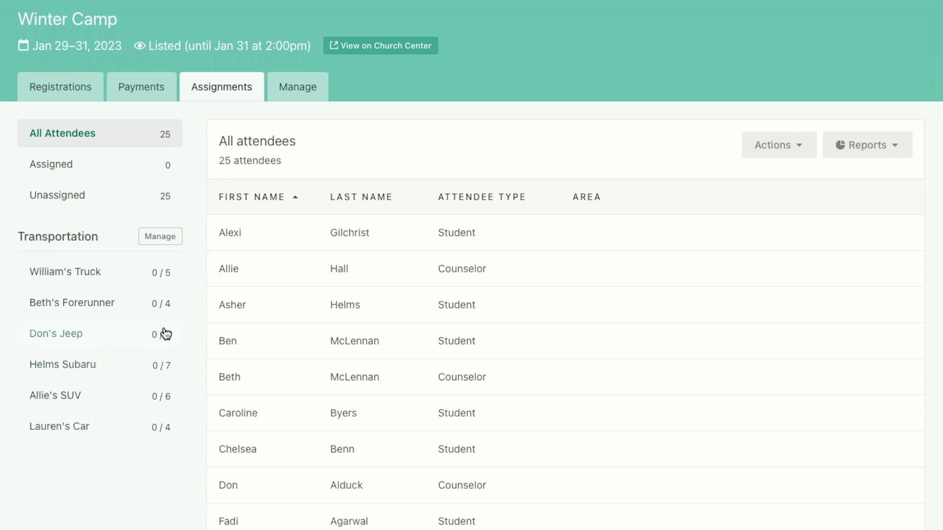
{"action": "scroll", "coordinate": [160, 286], "scroll_direction": "up", "scroll_amount": 1}
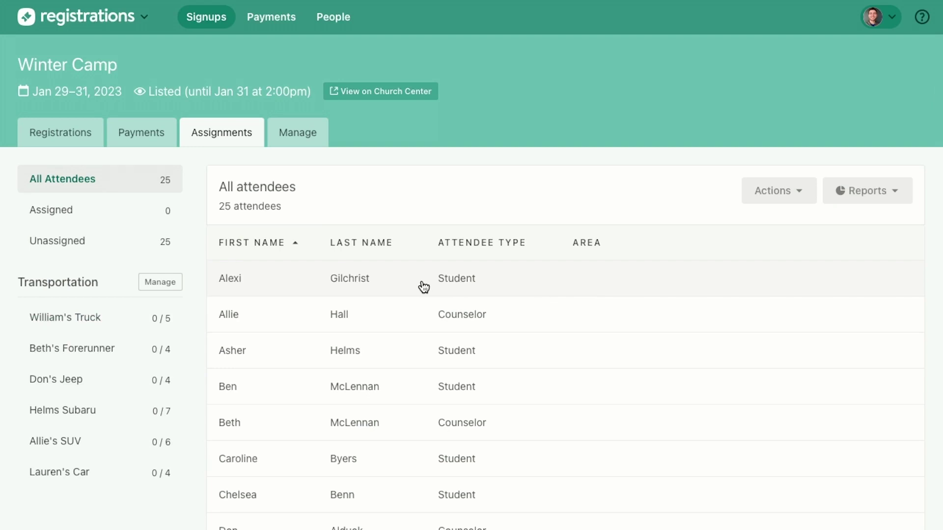
{"action": "scroll", "coordinate": [423, 287], "scroll_direction": "down", "scroll_amount": 2}
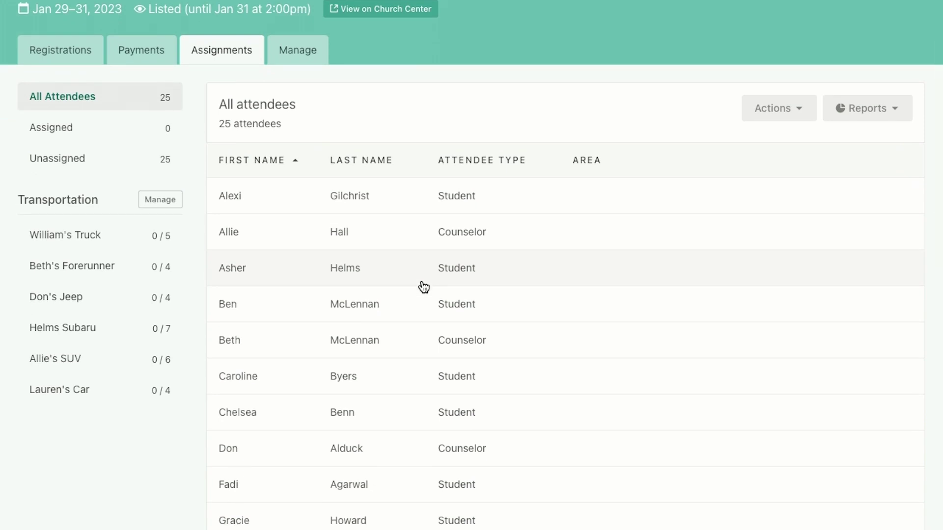
{"action": "left_click", "coordinate": [593, 202]}
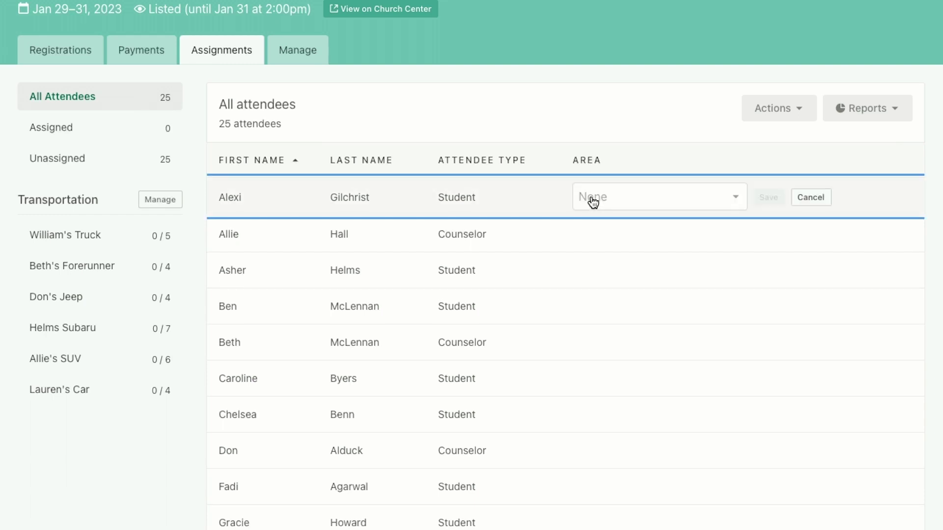
{"action": "left_click", "coordinate": [627, 195]}
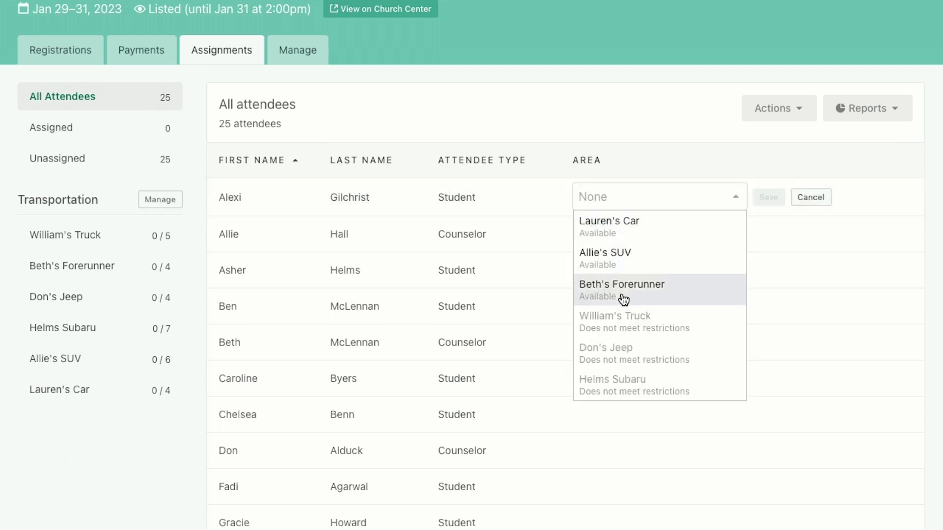
{"action": "left_click", "coordinate": [627, 122]}
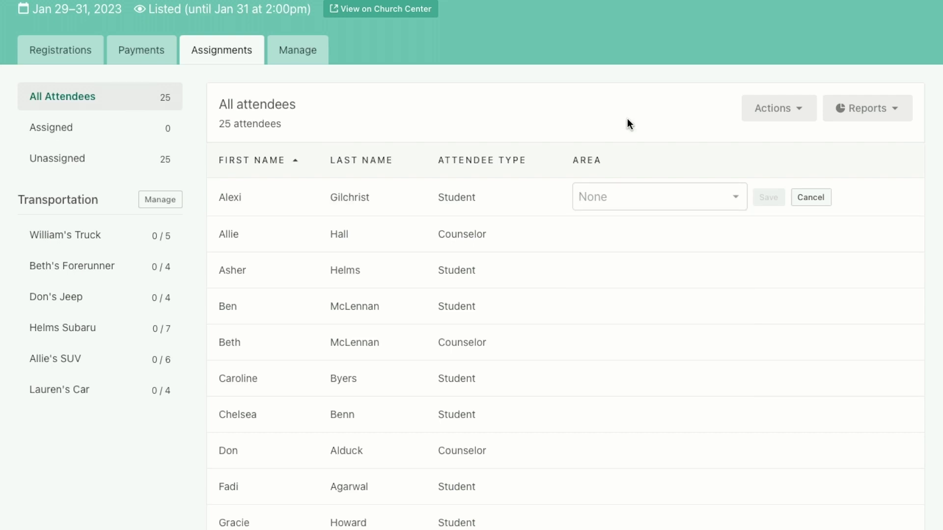
{"action": "left_click", "coordinate": [818, 201]}
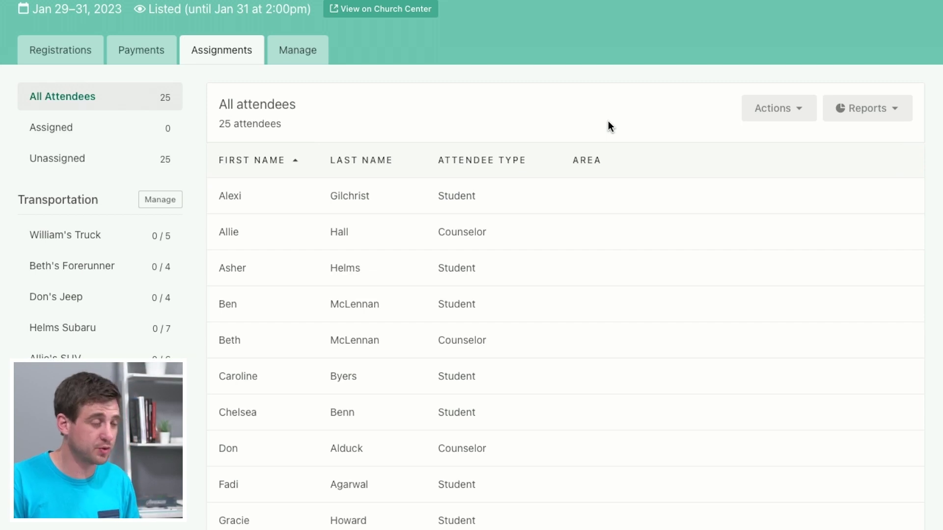
{"action": "left_click", "coordinate": [779, 116]}
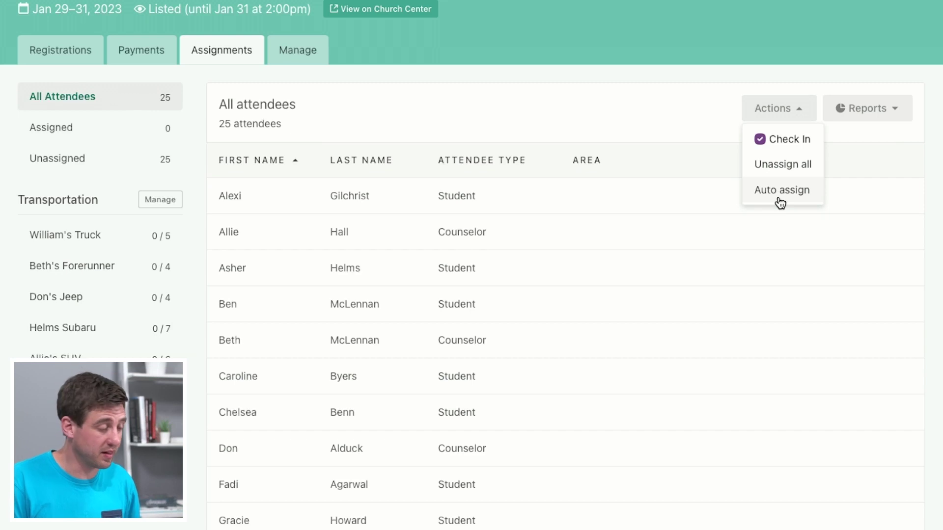
{"action": "left_click", "coordinate": [555, 110]}
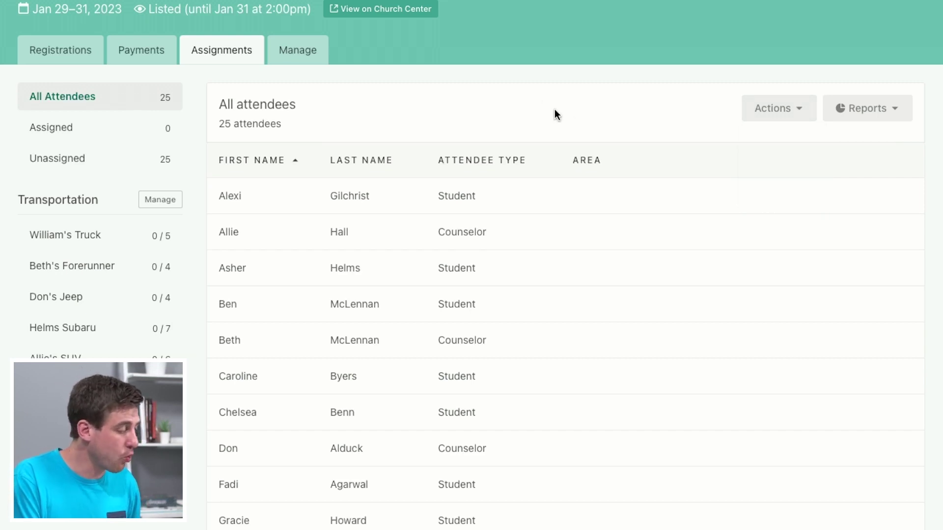
{"action": "scroll", "coordinate": [556, 114], "scroll_direction": "down", "scroll_amount": 1}
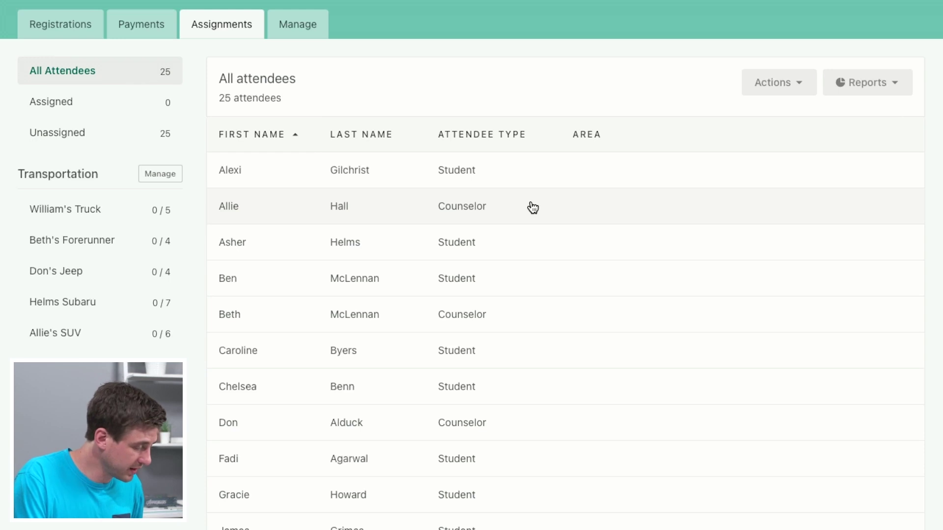
{"action": "left_click", "coordinate": [606, 212]}
Assign one counselor to the SUV and the next to the Forerunner
{"action": "left_click", "coordinate": [628, 205]}
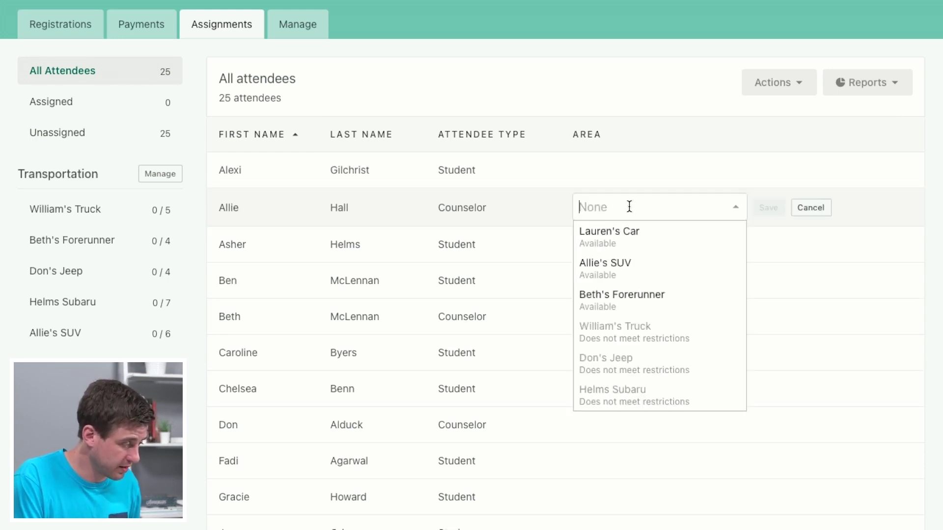
{"action": "left_click", "coordinate": [622, 273]}
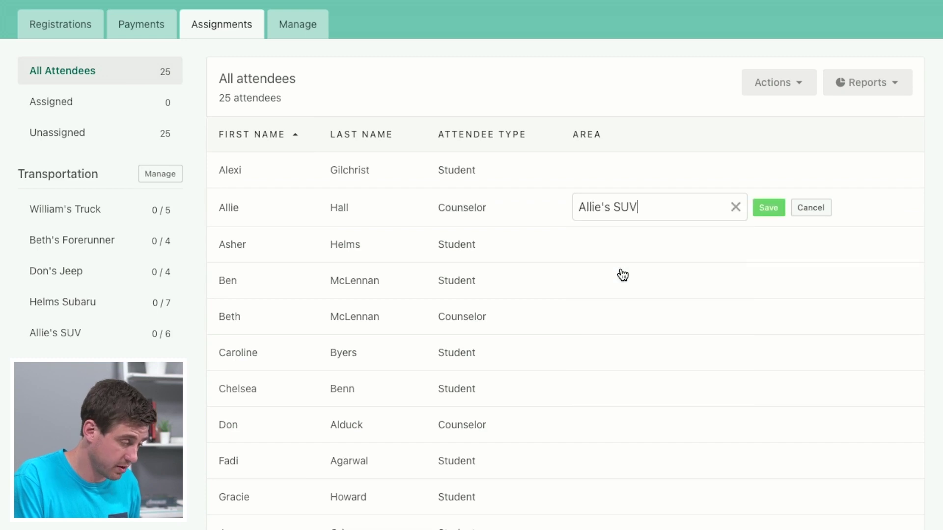
{"action": "left_click", "coordinate": [769, 208]}
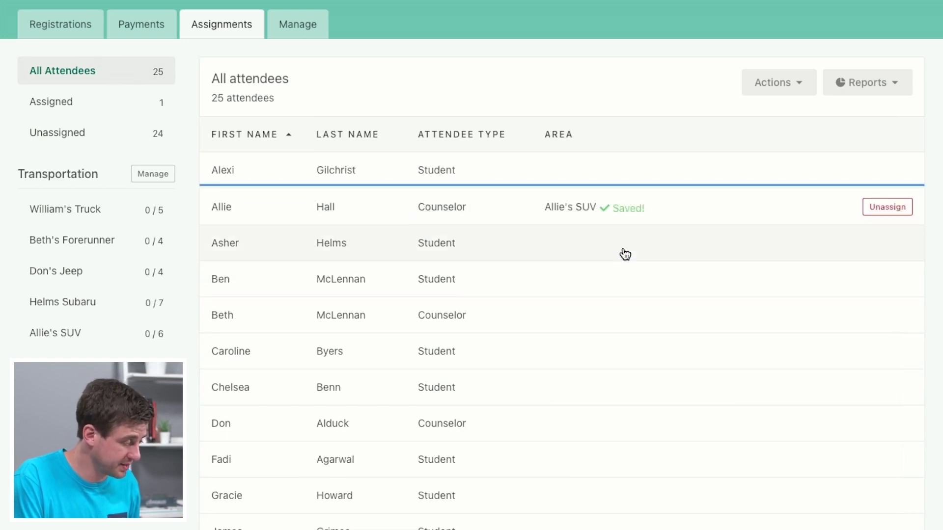
{"action": "left_click", "coordinate": [594, 321]}
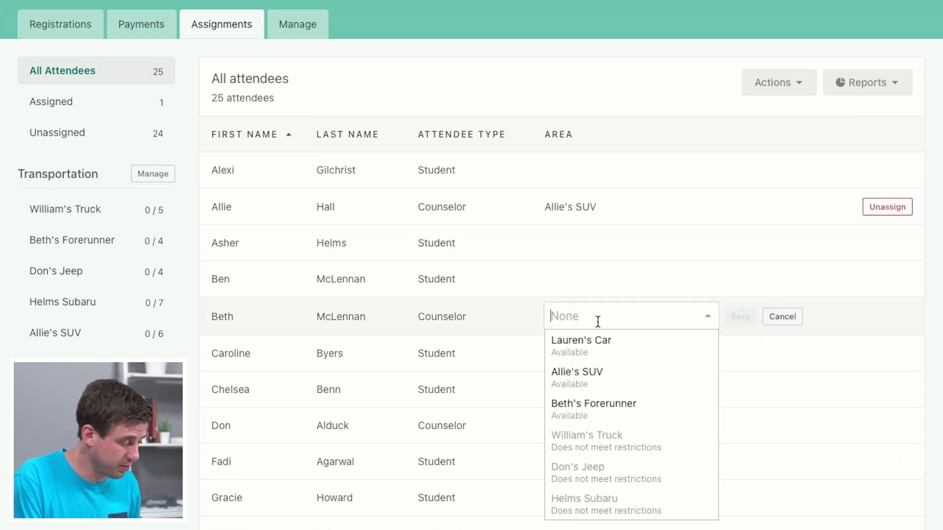
{"action": "left_click", "coordinate": [622, 400]}
{"action": "left_click", "coordinate": [739, 318]}
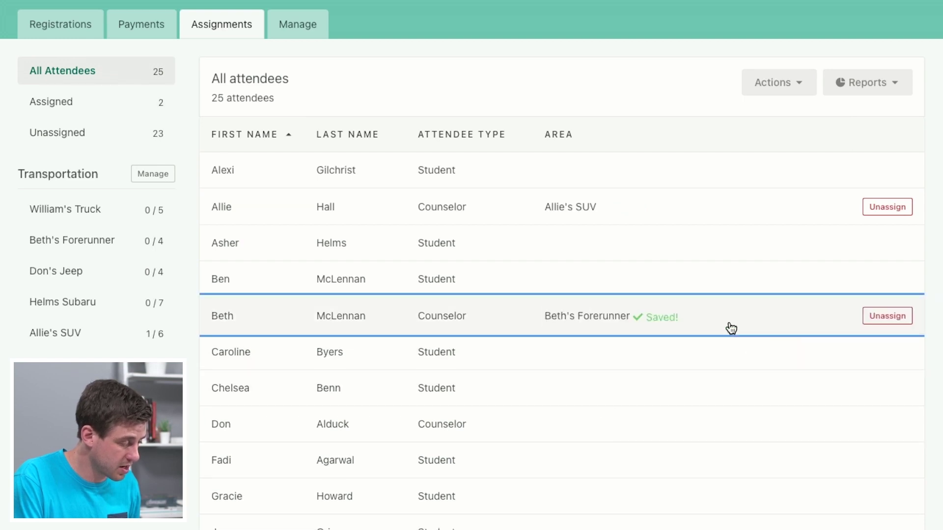
Assign the next two counselors to Don's Jeep and Lauren's Car
{"action": "scroll", "coordinate": [585, 386], "scroll_direction": "down", "scroll_amount": 2}
{"action": "scroll", "coordinate": [586, 387], "scroll_direction": "down", "scroll_amount": 1}
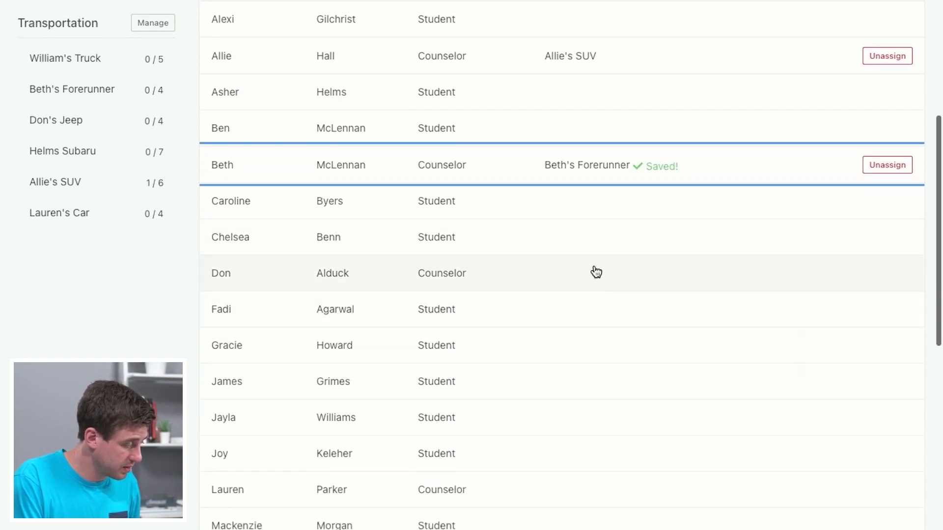
{"action": "left_click", "coordinate": [609, 274]}
{"action": "left_click", "coordinate": [605, 337]}
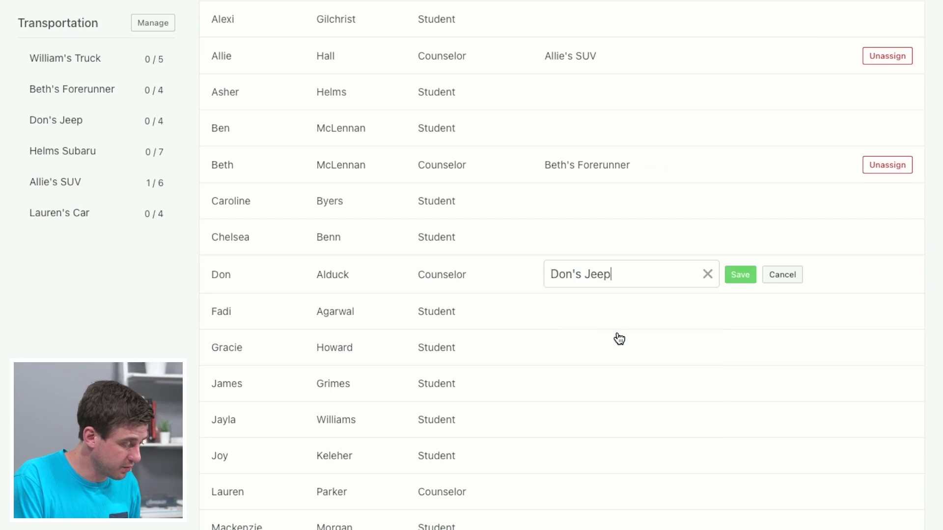
{"action": "left_click", "coordinate": [740, 275]}
{"action": "scroll", "coordinate": [592, 345], "scroll_direction": "down", "scroll_amount": 4}
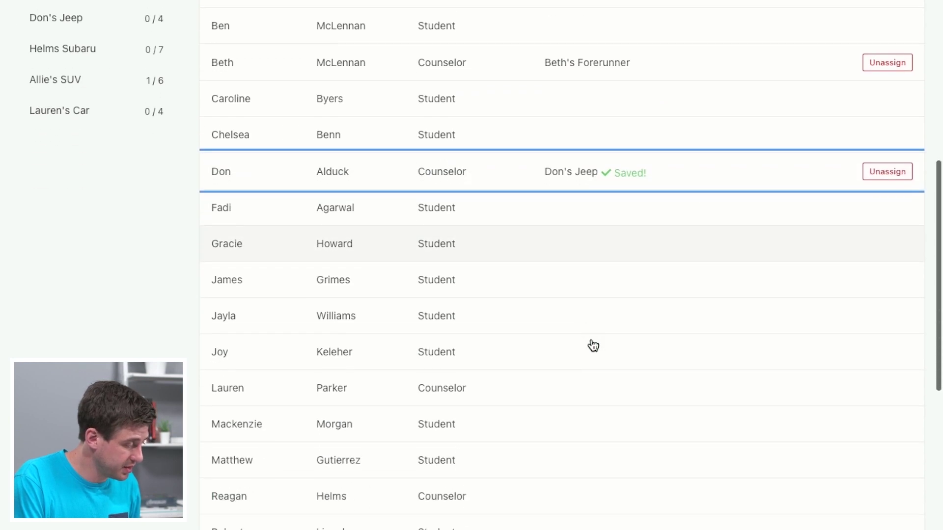
{"action": "left_click", "coordinate": [586, 312]}
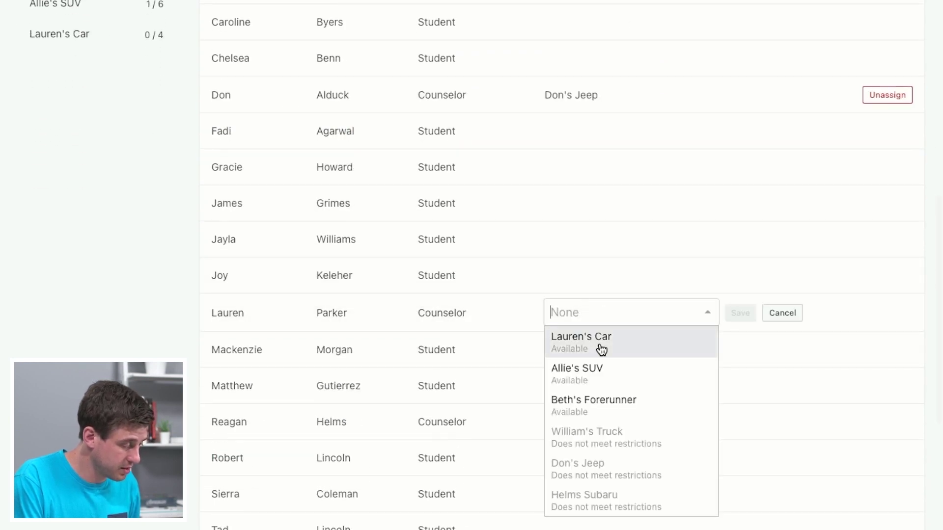
{"action": "left_click", "coordinate": [600, 337]}
{"action": "left_click", "coordinate": [739, 313]}
Assign the last two counselors to Helms Subaru and William's Truck
{"action": "scroll", "coordinate": [597, 385], "scroll_direction": "down", "scroll_amount": 3}
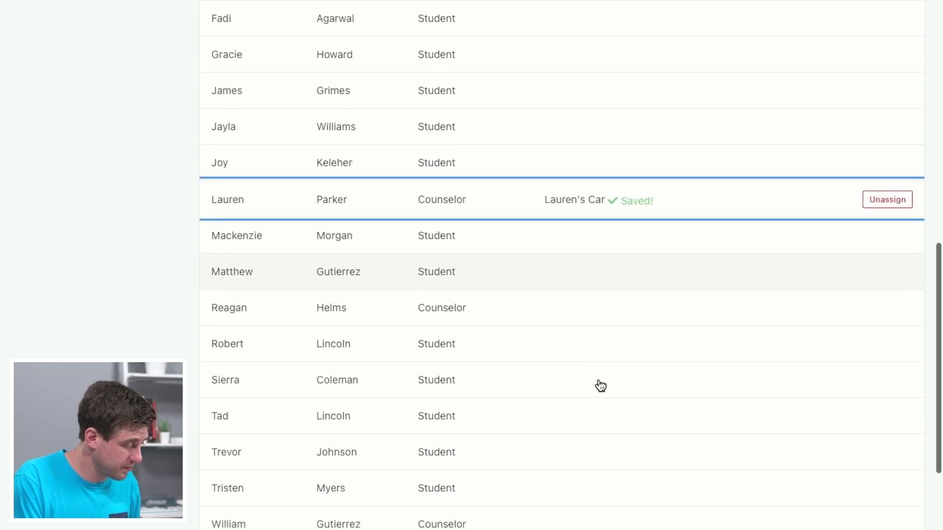
{"action": "left_click", "coordinate": [605, 310]}
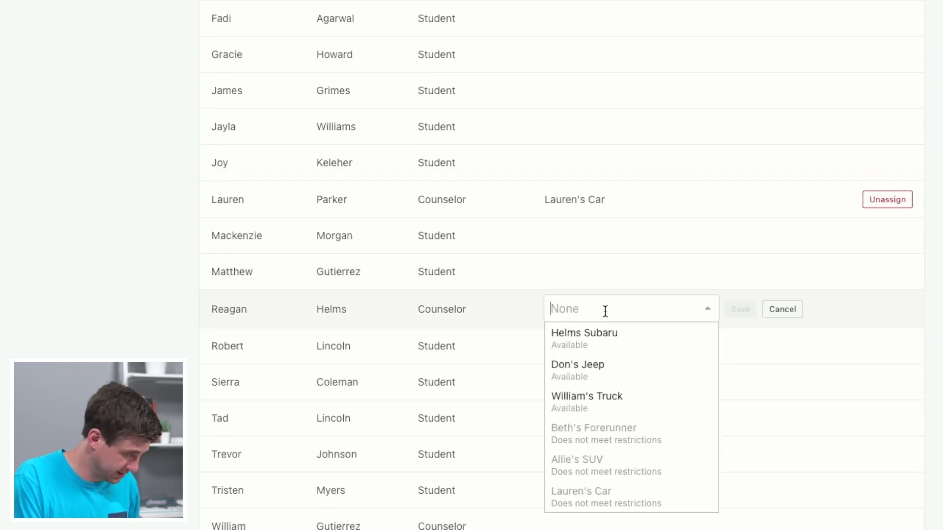
{"action": "left_click", "coordinate": [625, 338]}
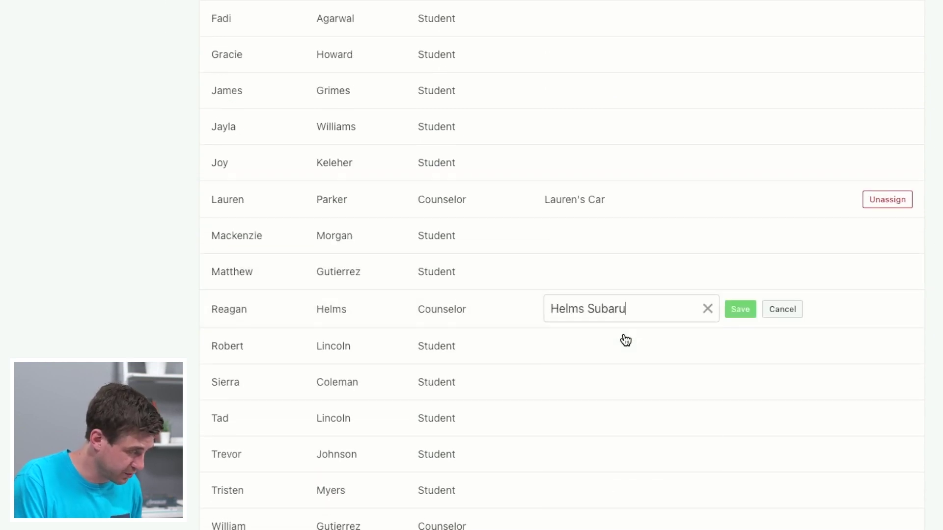
{"action": "left_click", "coordinate": [739, 310]}
{"action": "scroll", "coordinate": [586, 366], "scroll_direction": "down", "scroll_amount": 3}
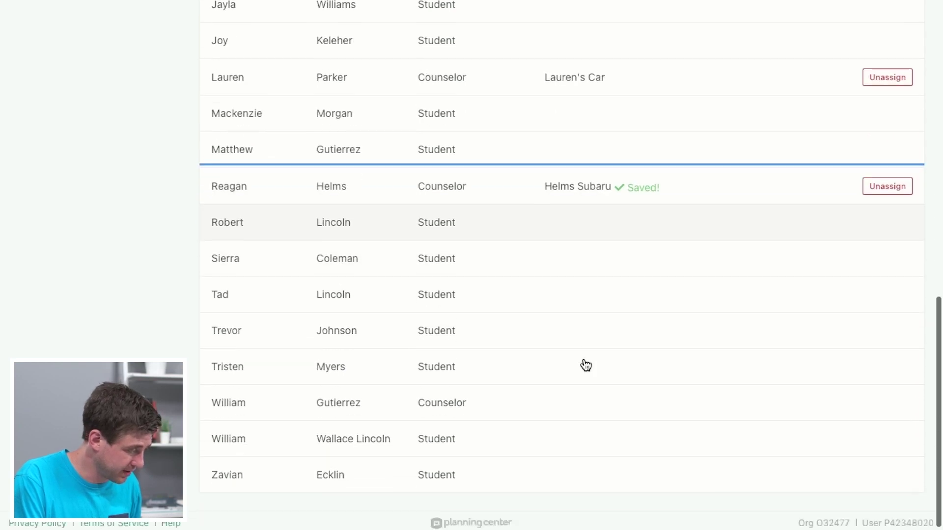
{"action": "left_click", "coordinate": [604, 397]}
{"action": "left_click", "coordinate": [604, 399]}
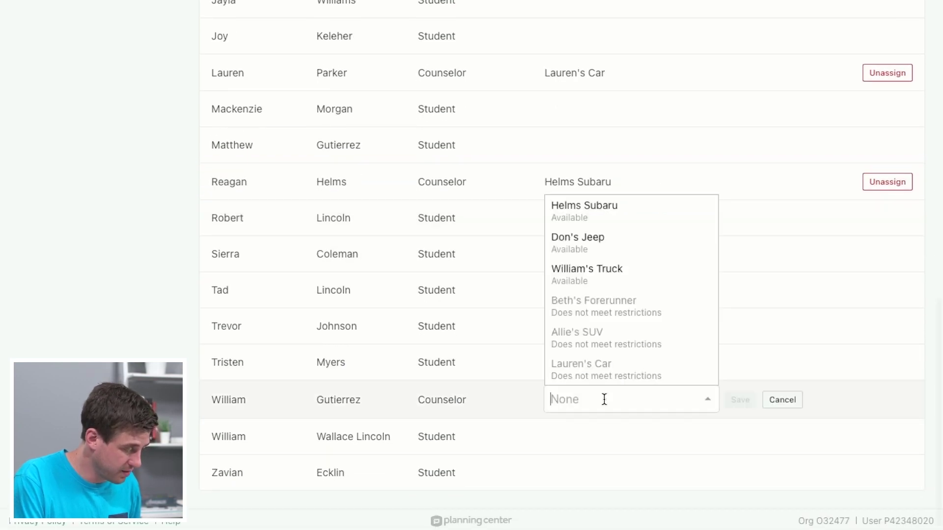
{"action": "left_click", "coordinate": [598, 272]}
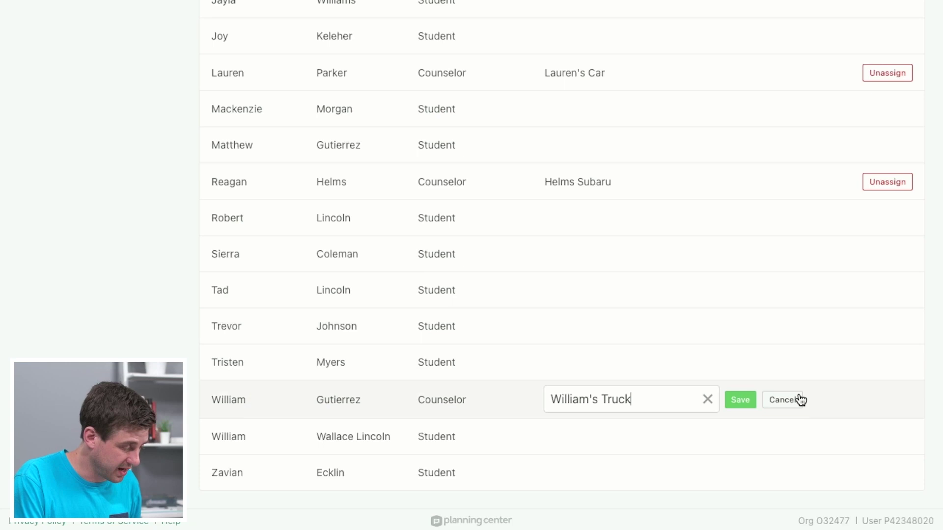
{"action": "left_click", "coordinate": [738, 404]}
{"action": "scroll", "coordinate": [605, 235], "scroll_direction": "up", "scroll_amount": 2}
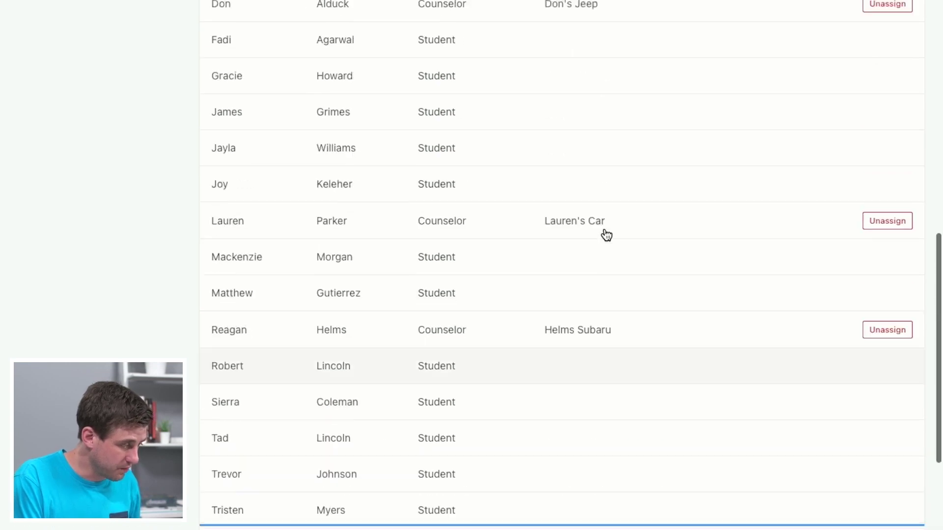
{"action": "scroll", "coordinate": [606, 236], "scroll_direction": "up", "scroll_amount": 10}
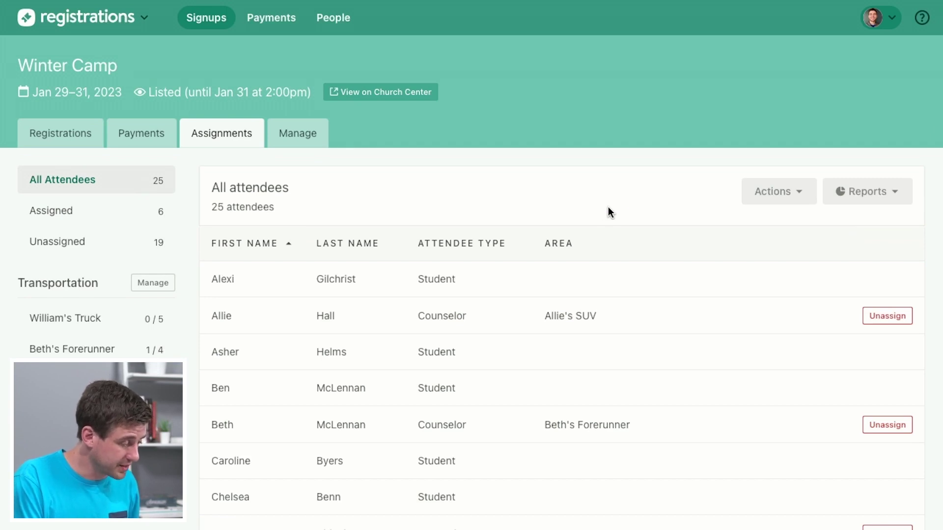
Auto-assign the remaining attendees with the Balanced option across all vehicles
{"action": "left_click", "coordinate": [782, 197]}
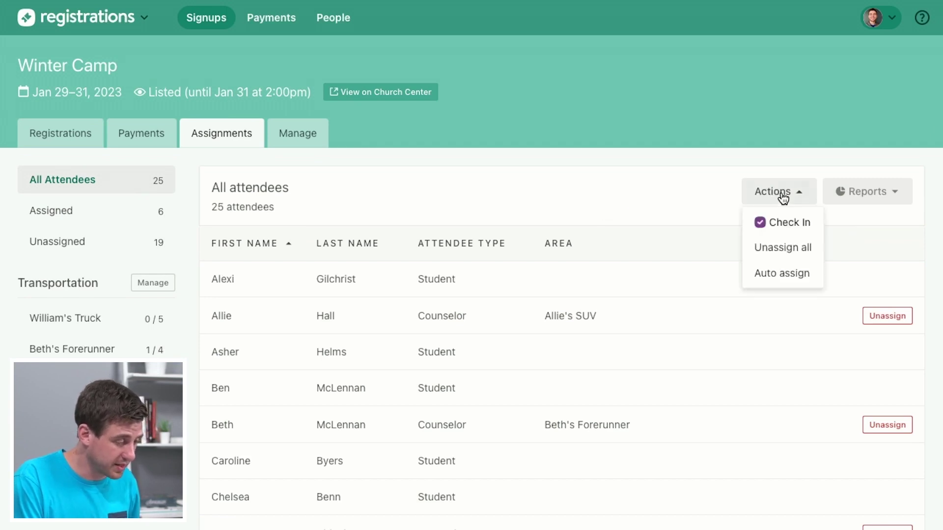
{"action": "left_click", "coordinate": [787, 280]}
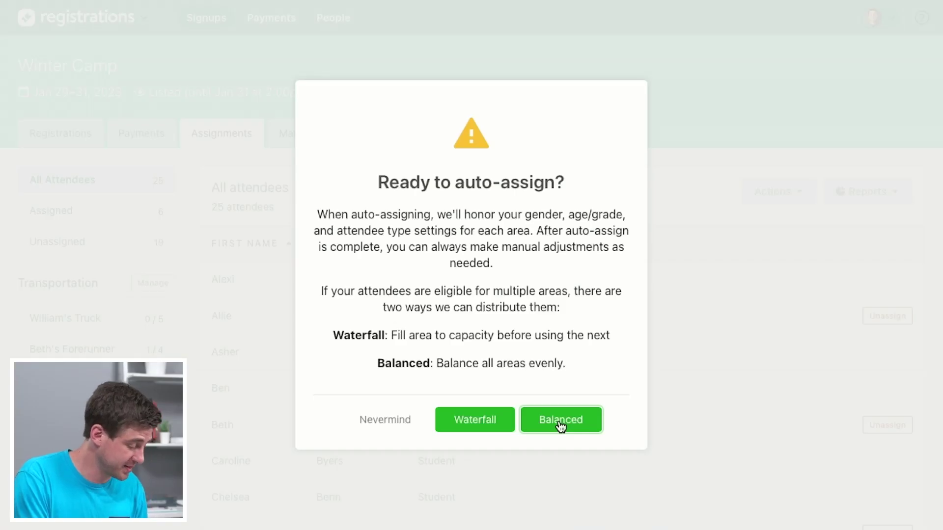
{"action": "left_click", "coordinate": [560, 425]}
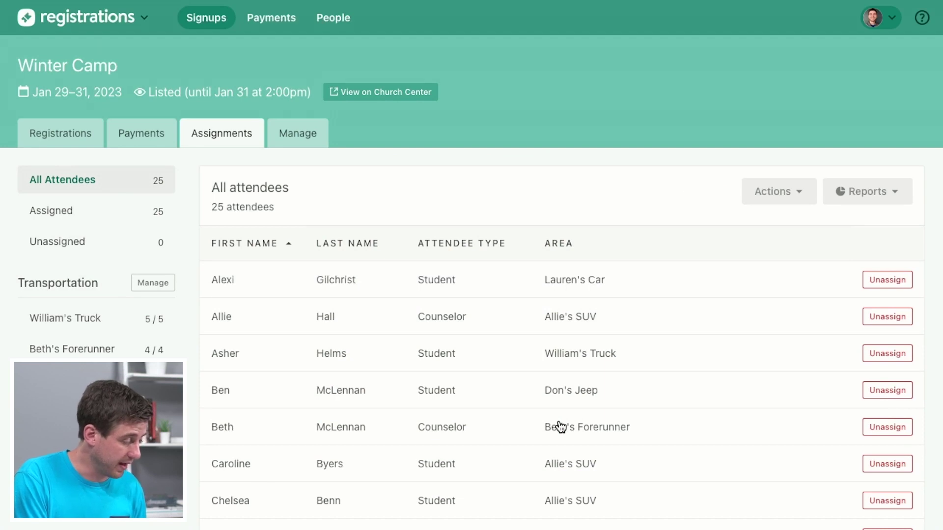
Review the list: all 25 attendees assigned, William's Truck full at 5/5
{"action": "scroll", "coordinate": [561, 427], "scroll_direction": "down", "scroll_amount": 5}
{"action": "scroll", "coordinate": [558, 427], "scroll_direction": "down", "scroll_amount": 6}
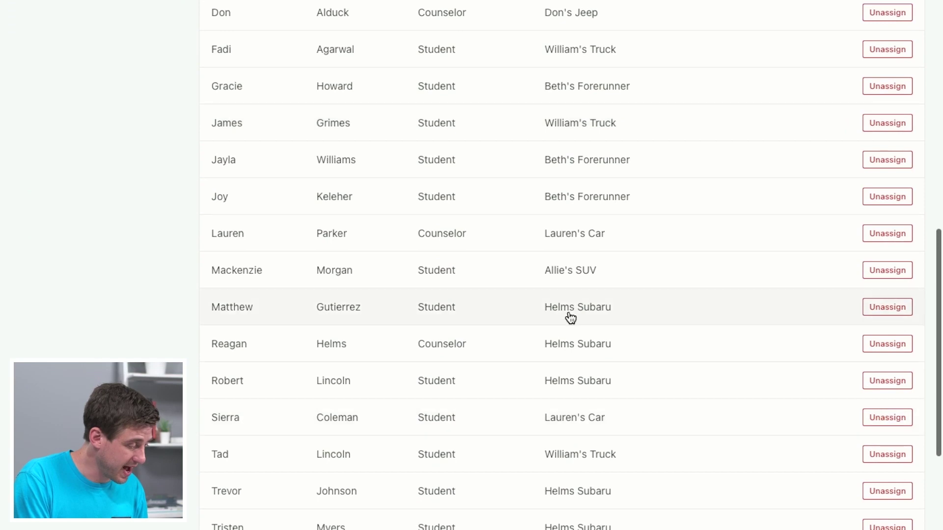
{"action": "scroll", "coordinate": [570, 318], "scroll_direction": "up", "scroll_amount": 11}
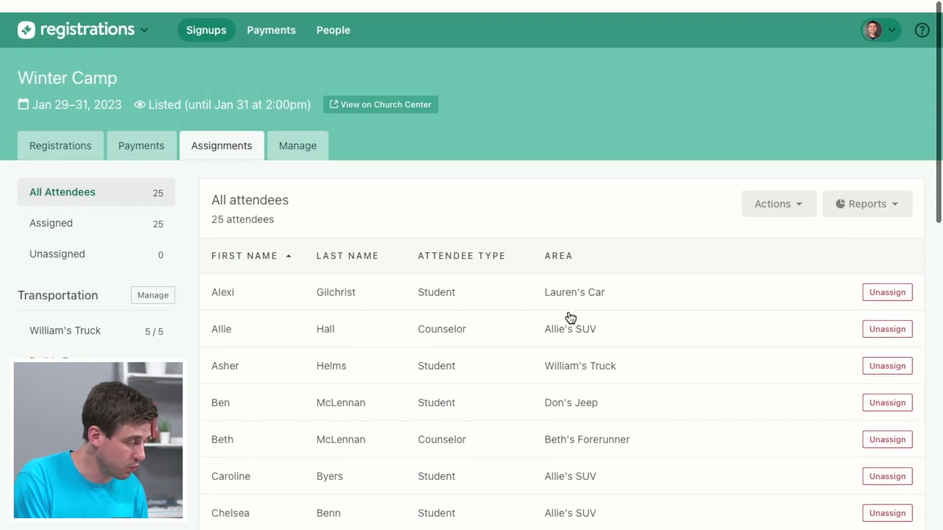